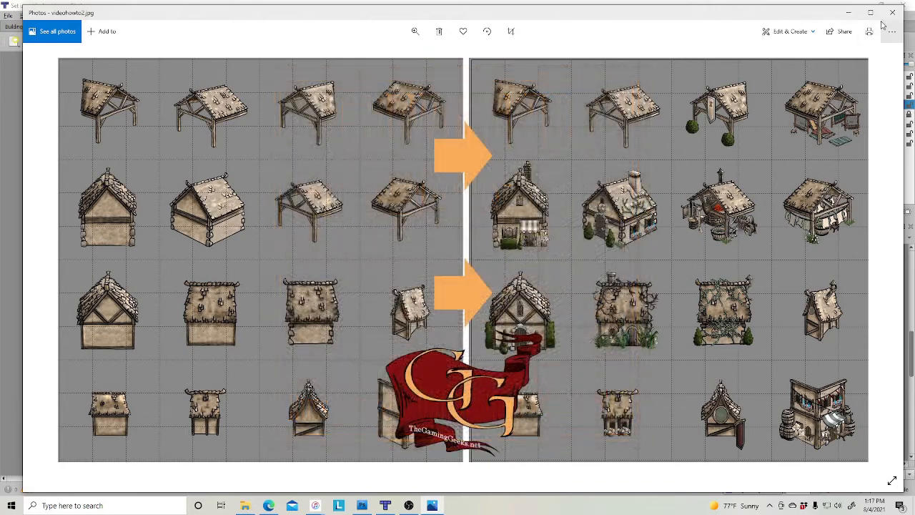
Switch from Photos to the Set up a tilesheet map in Tiled and examine the decorated buildings at 75 % zoom.
left_click(850, 13)
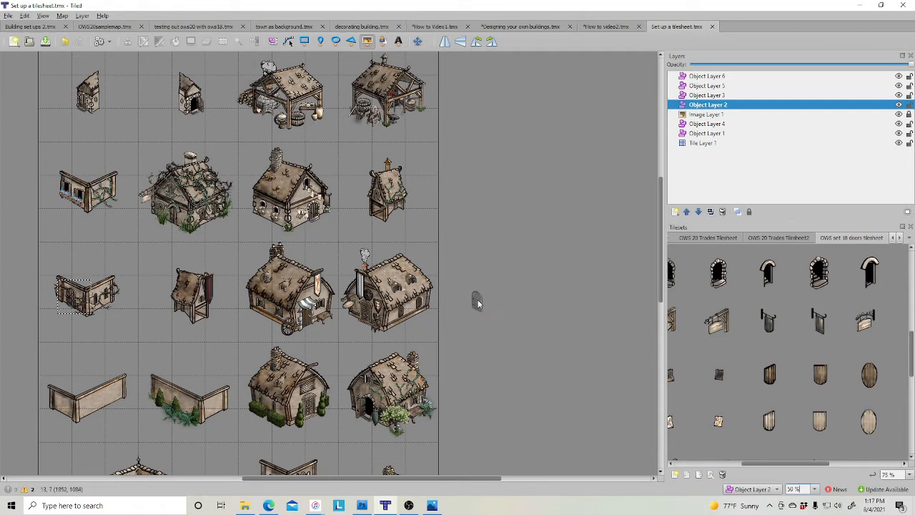
left_click(272, 41)
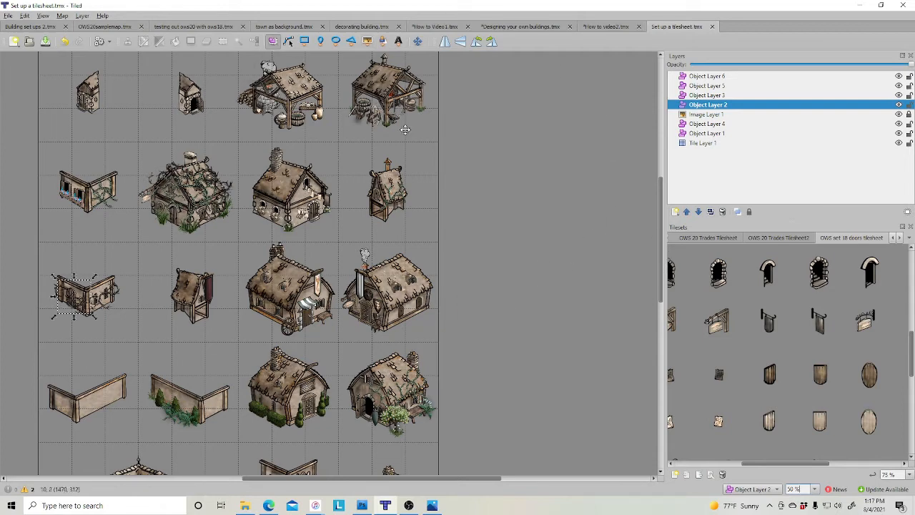
scroll(511, 280, "up", 1)
scroll(512, 280, "down", 1)
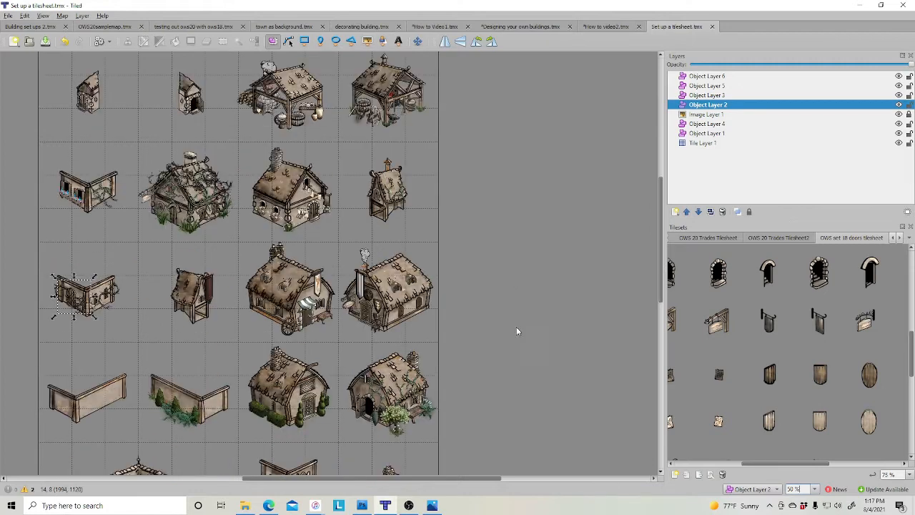
left_click(816, 490)
left_click(798, 470)
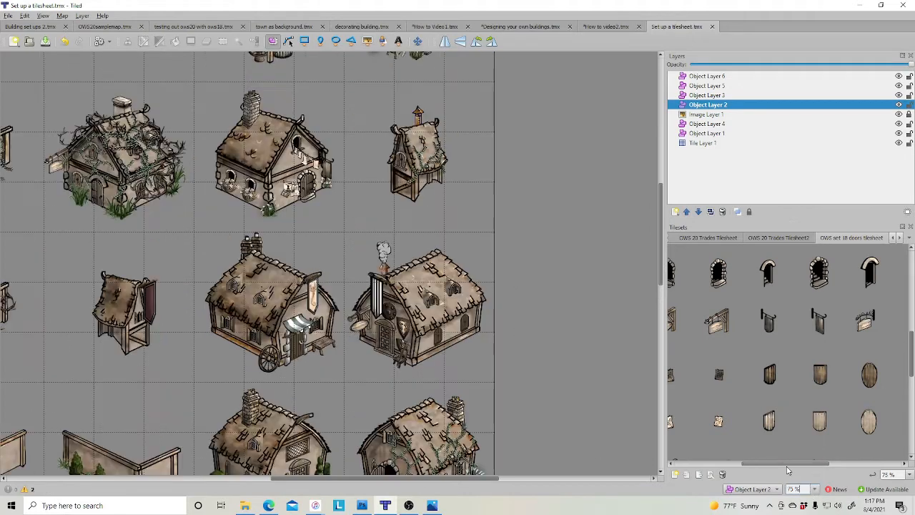
left_click_drag(367, 478, 315, 485)
scroll(492, 301, "up", 2)
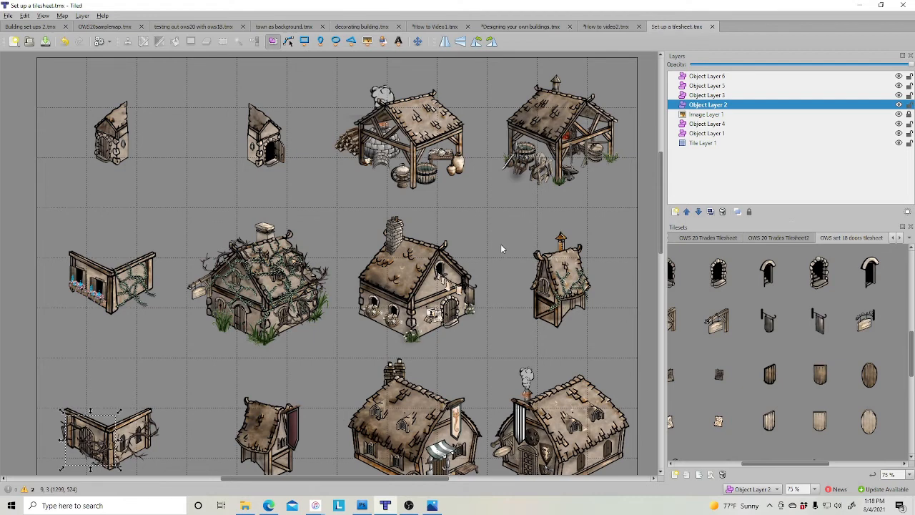
scroll(497, 286, "down", 1)
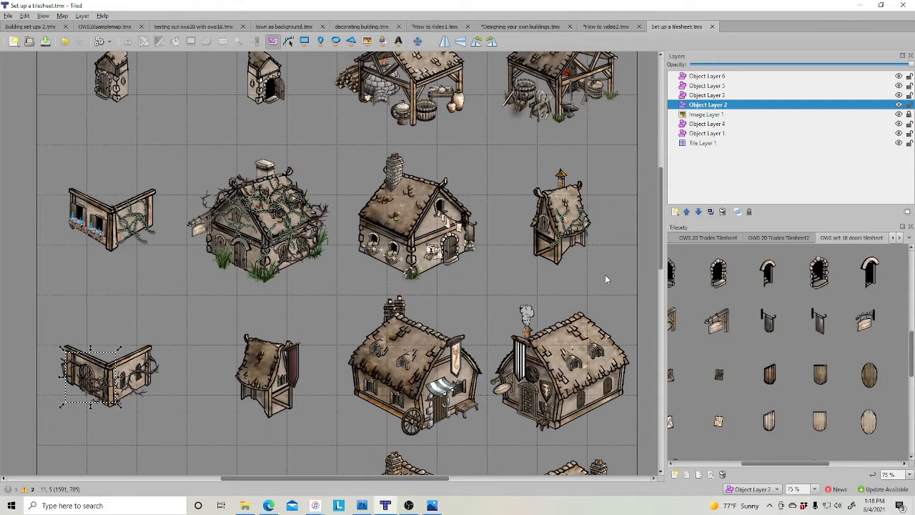
Lock all the unlocked object layers and Tile Layer 1.
left_click(909, 76)
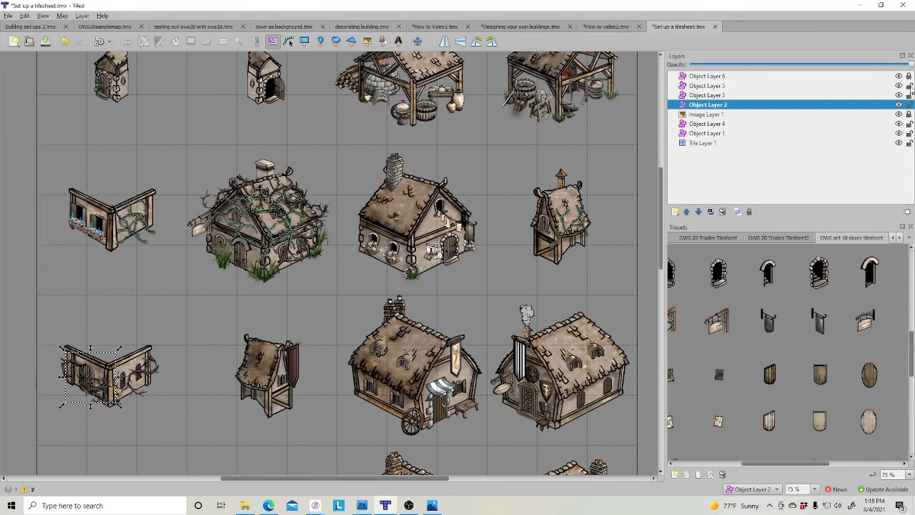
left_click(910, 86)
left_click(909, 95)
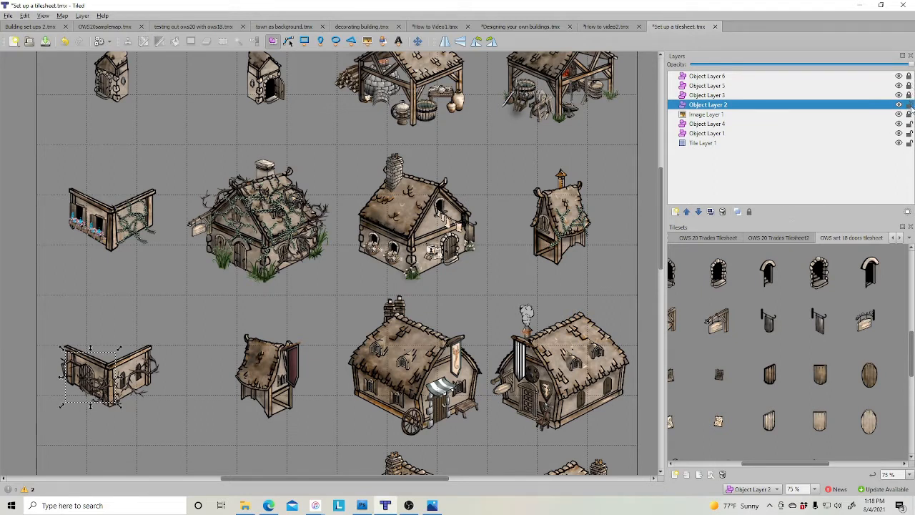
left_click(909, 125)
left_click(909, 134)
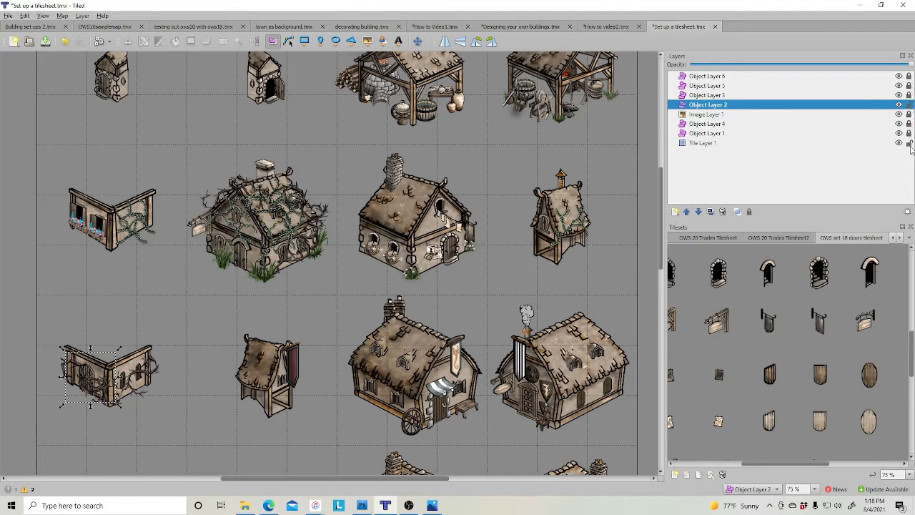
Duplicate Image Layer 1, which holds the blank buildings.
left_click(701, 134)
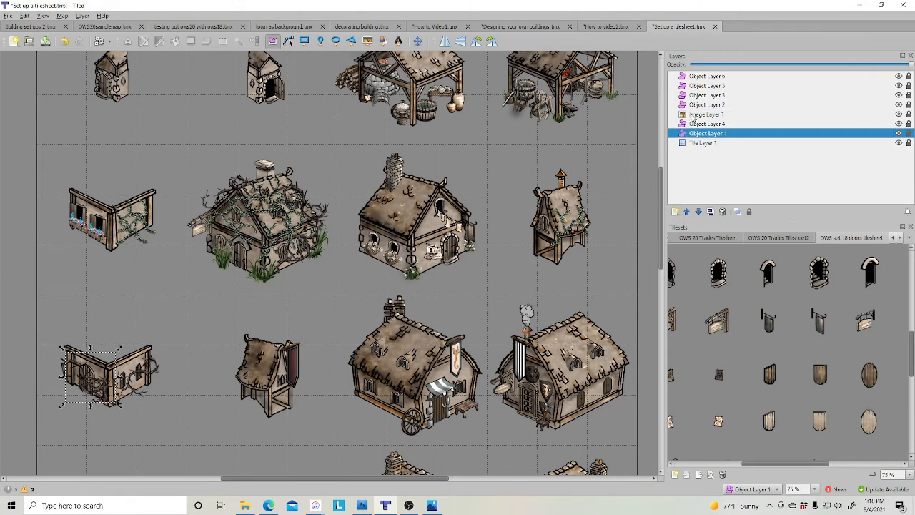
left_click(693, 115)
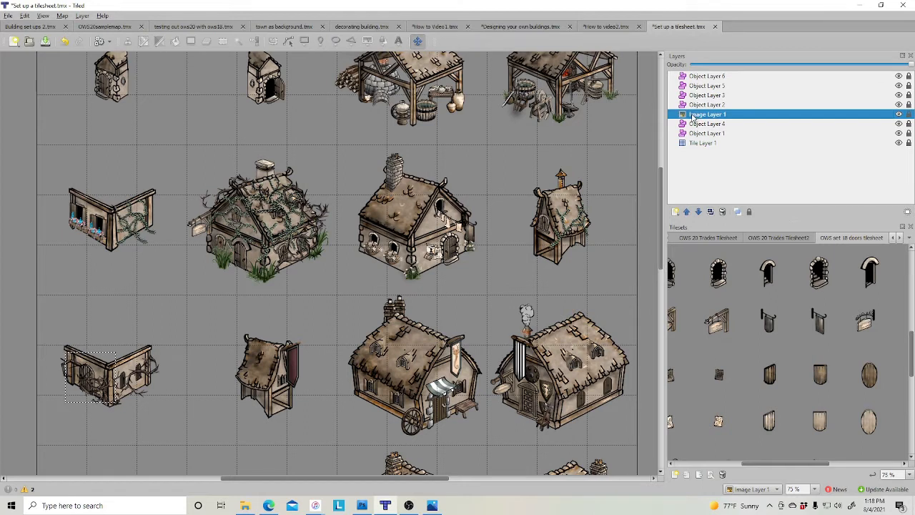
right_click(692, 117)
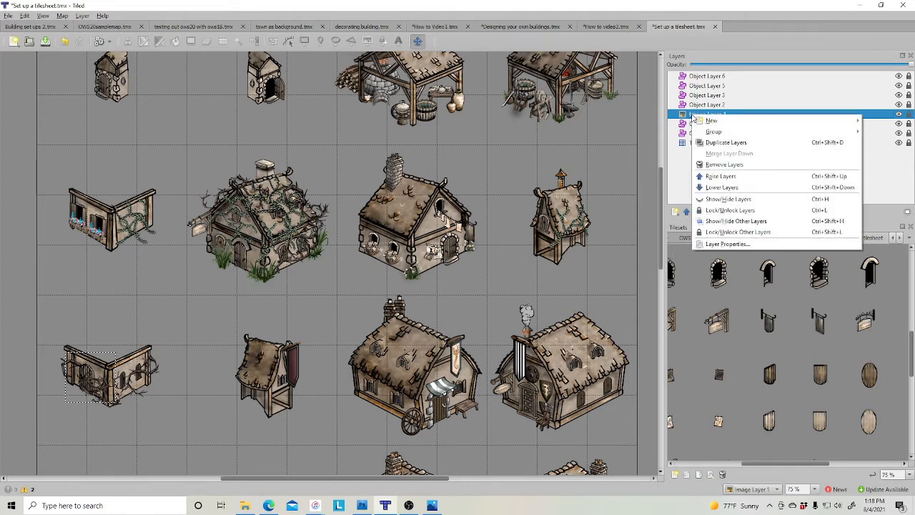
left_click(731, 142)
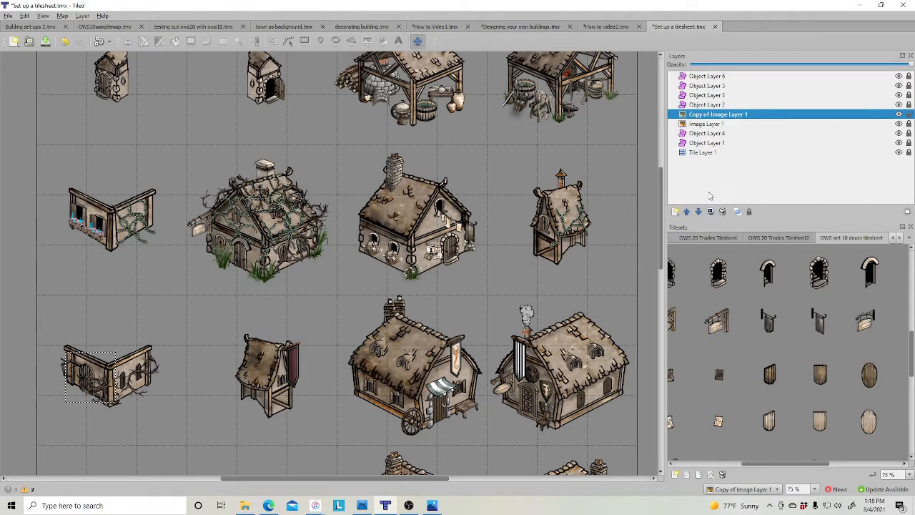
Raise Copy of Image Layer 1 to the top of the layer stack and hide it.
left_click(687, 212)
left_click(687, 213)
left_click(687, 212)
left_click(687, 212)
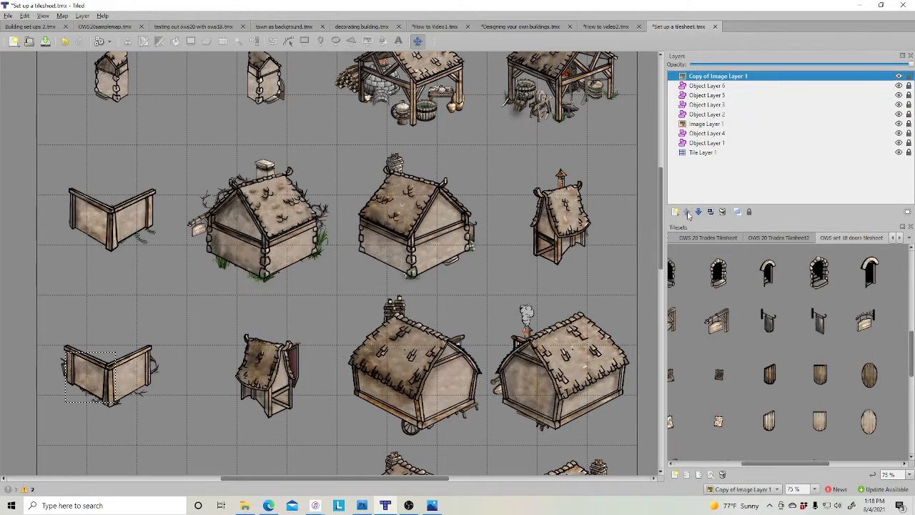
left_click(899, 76)
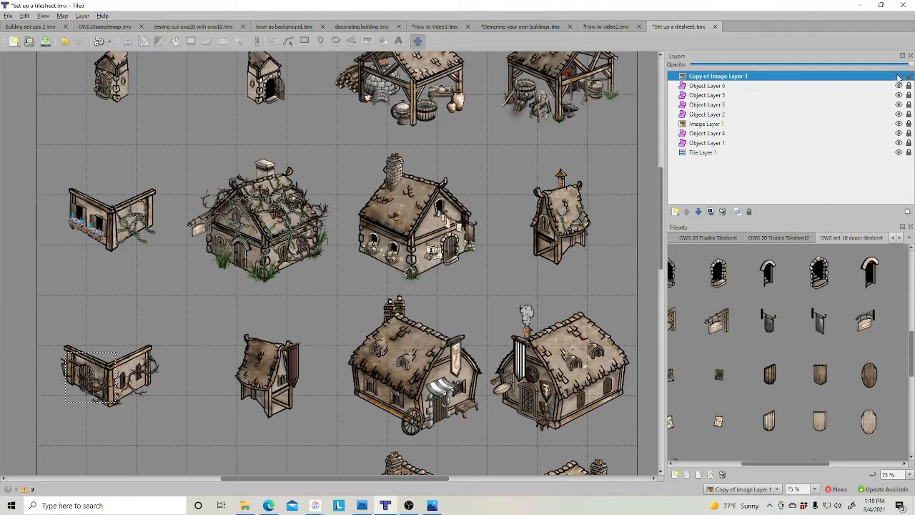
Group the layers from Object Layer 6 down to Object Layer 1, including Image Layer 1, and collapse the group.
left_click(703, 87)
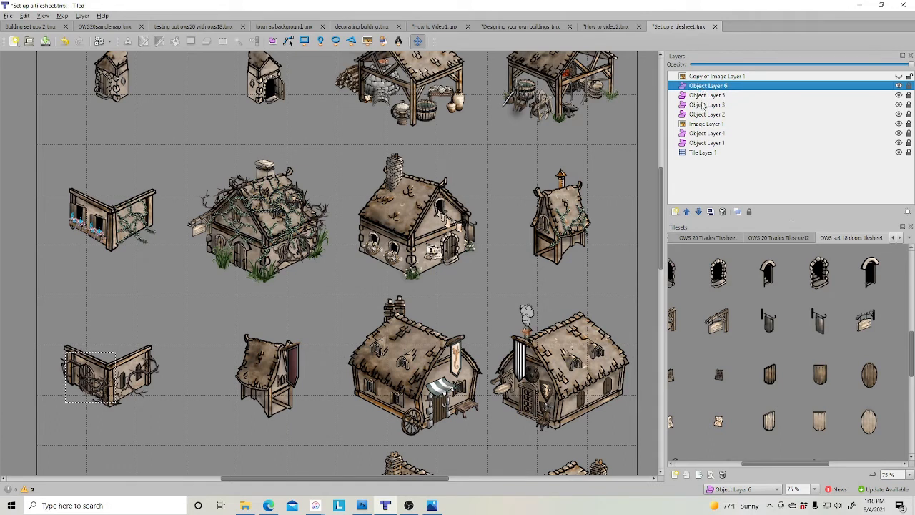
left_click(702, 143, "shift")
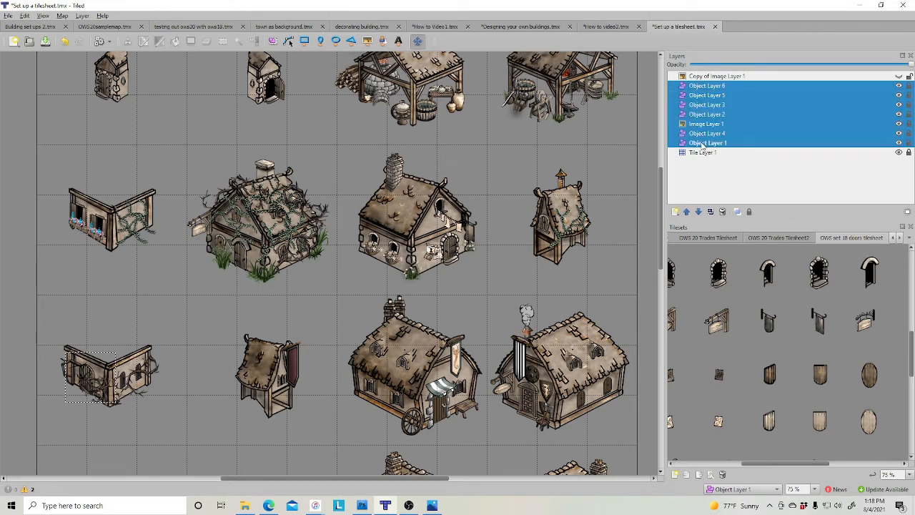
right_click(703, 148)
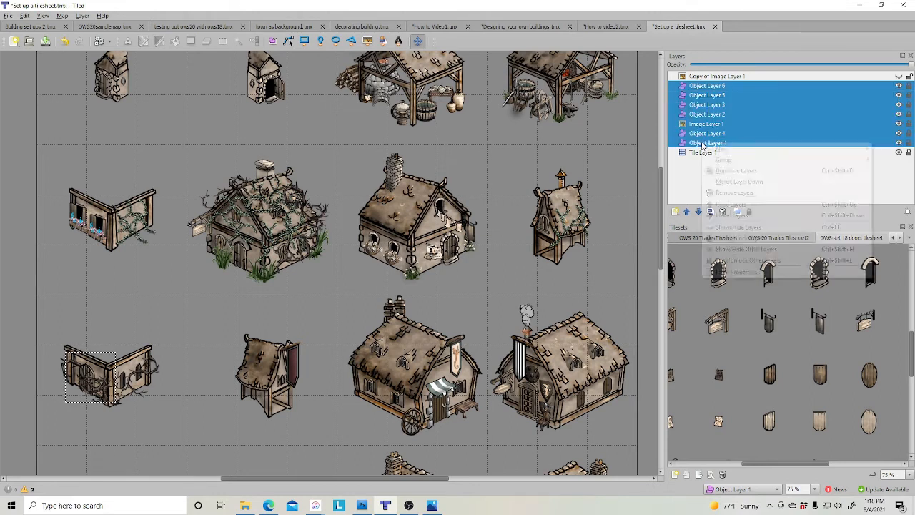
mouse_move(730, 162)
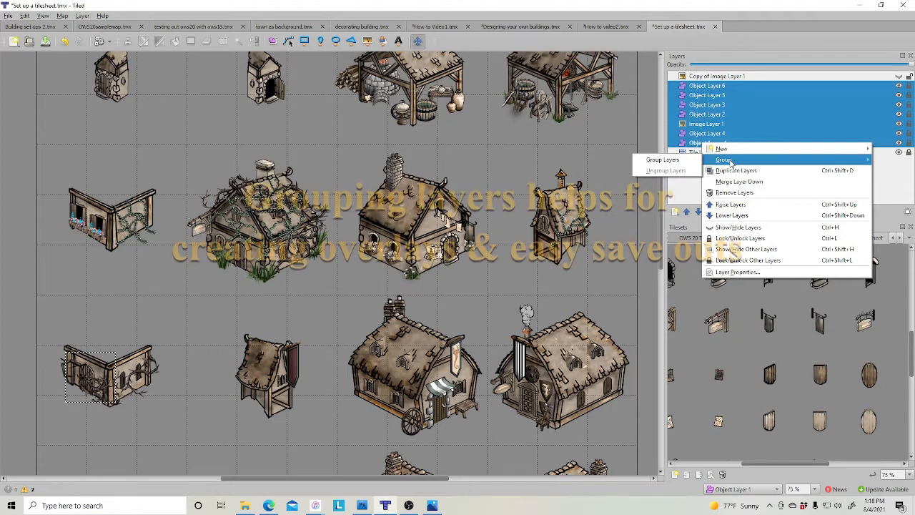
left_click(663, 160)
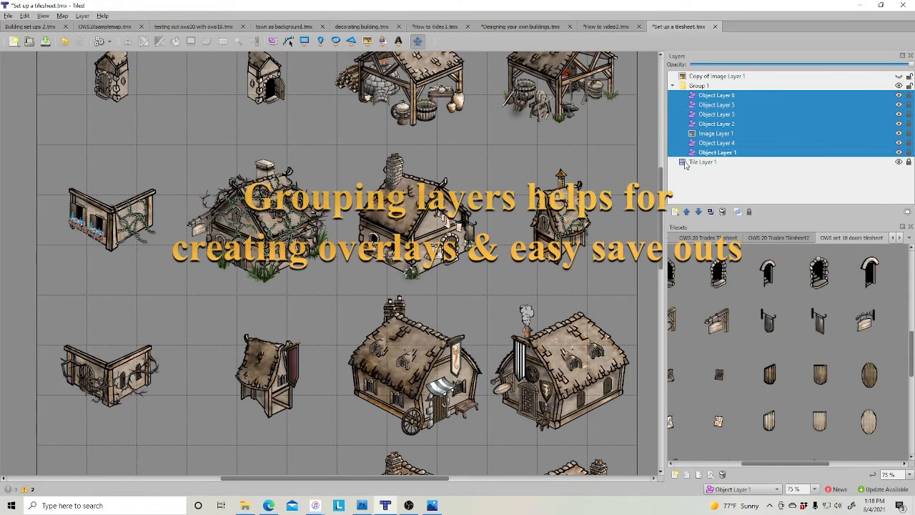
left_click(673, 86)
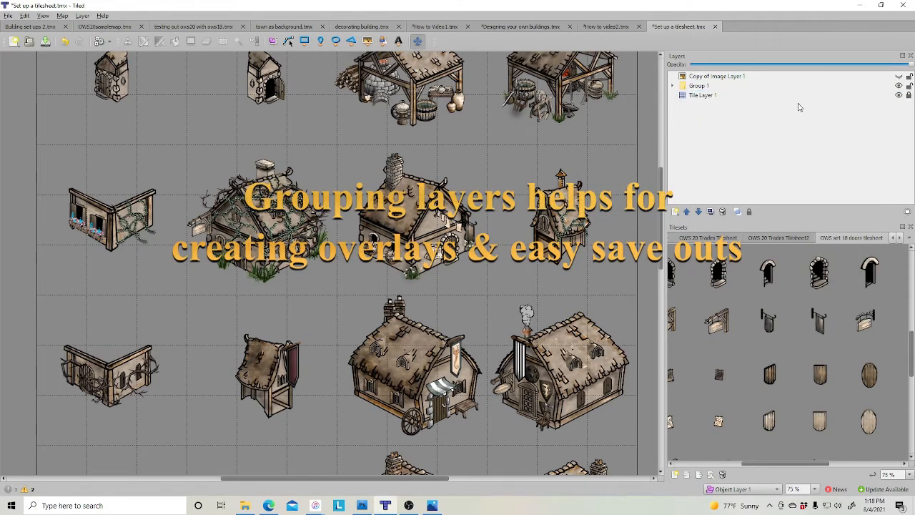
Export only the visible layers as an image named New tilesheet for video1.png in the FOR VIDEOS folder.
scroll(586, 165, "up", 2)
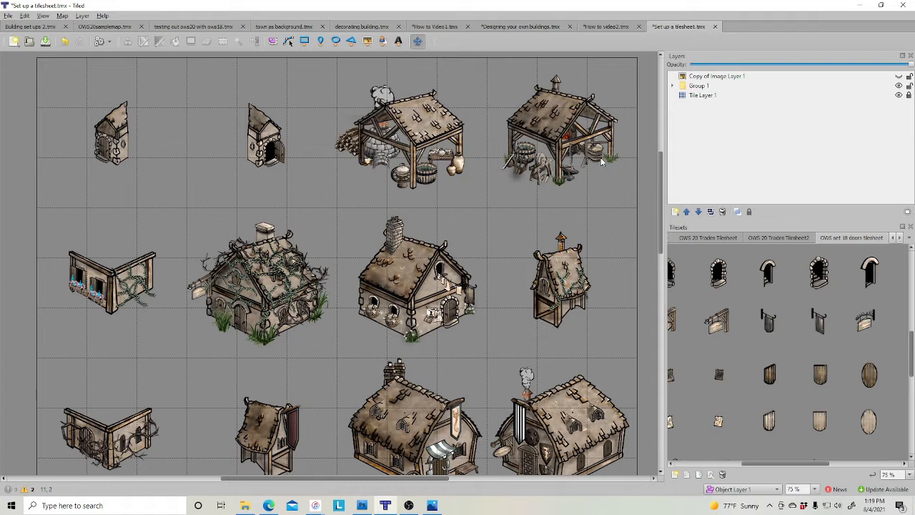
left_click(8, 16)
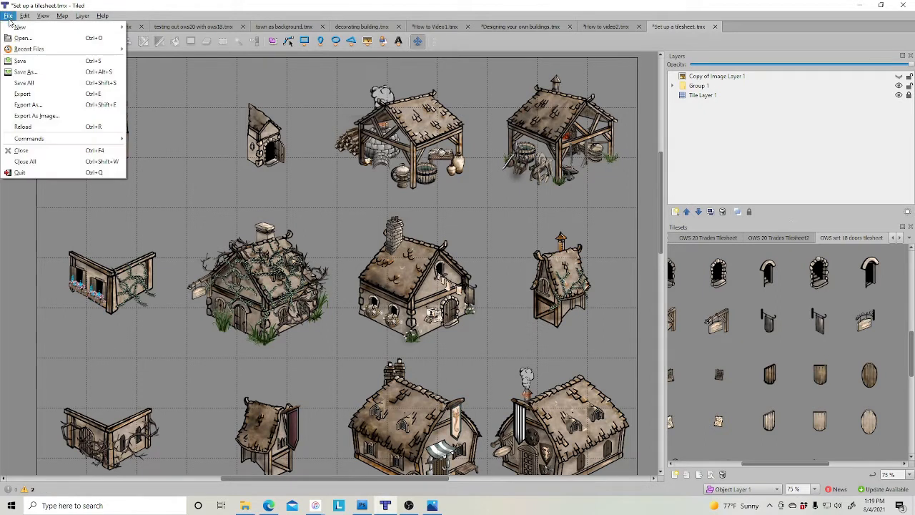
left_click(45, 119)
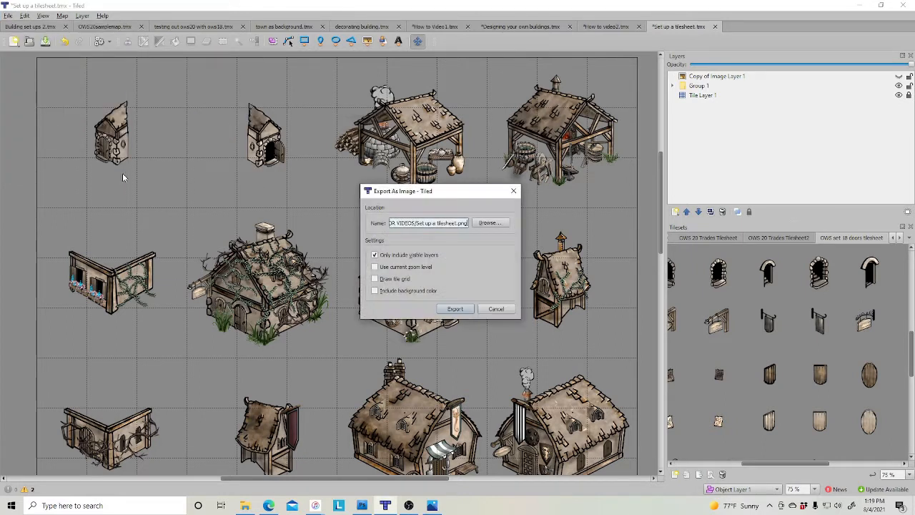
left_click(484, 224)
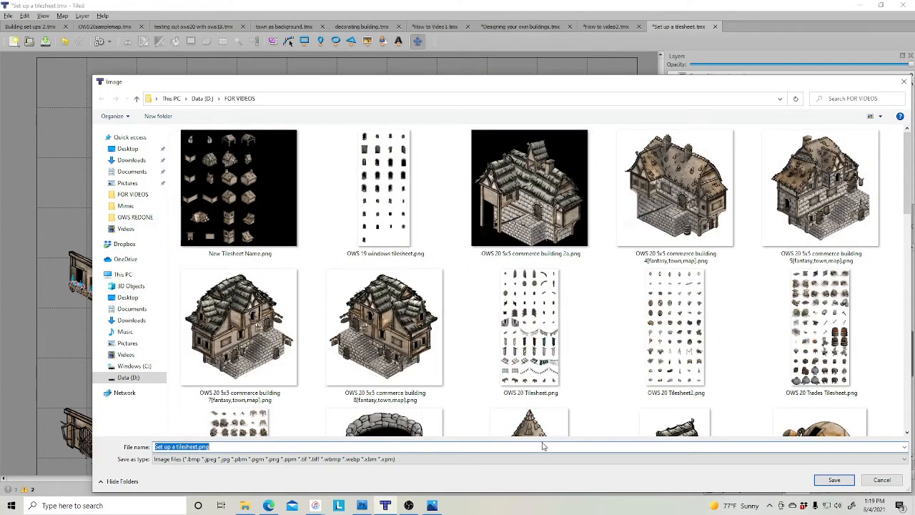
type("New")
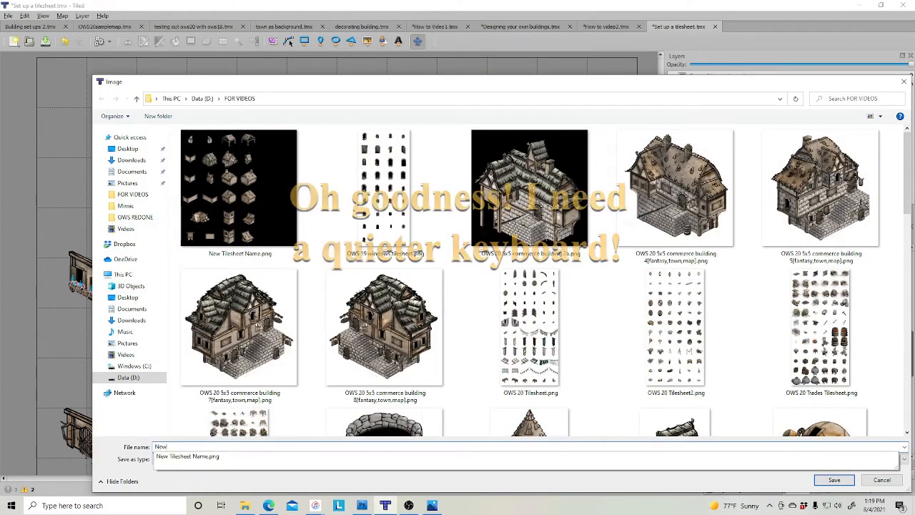
type(" tilesheet f")
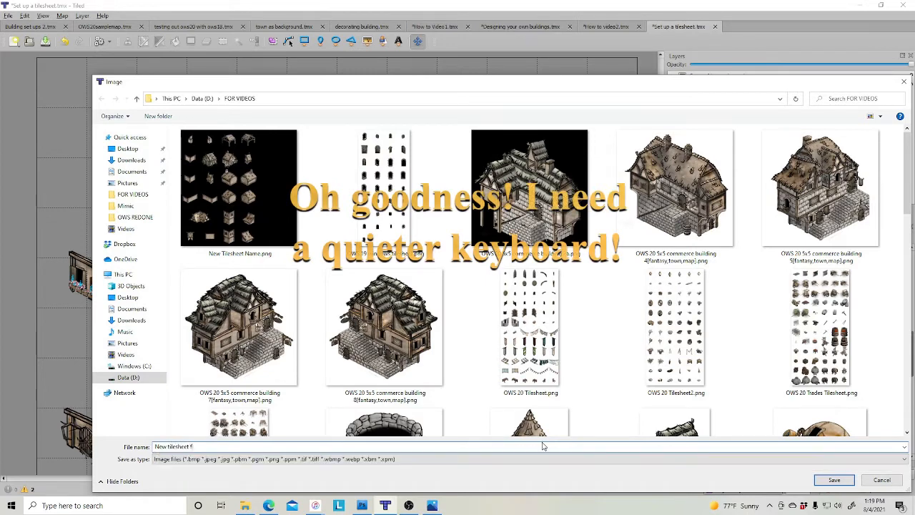
type("or video1")
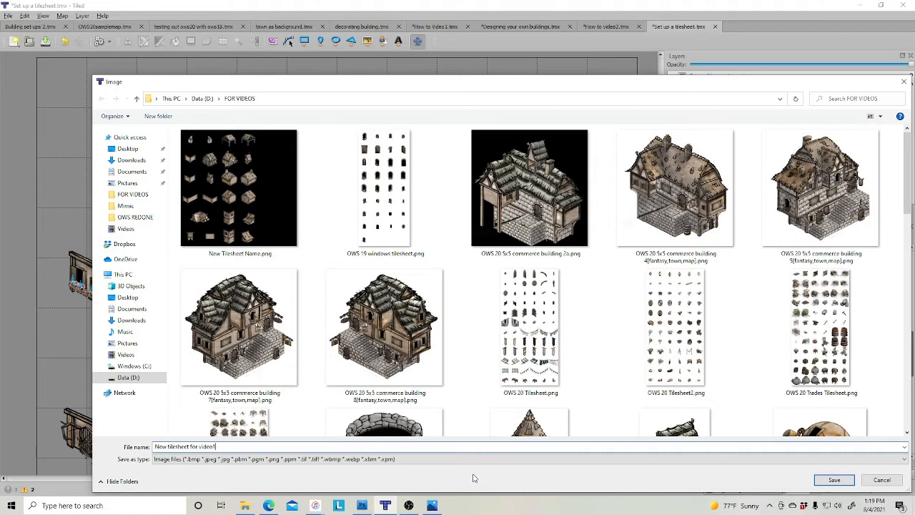
type(".png")
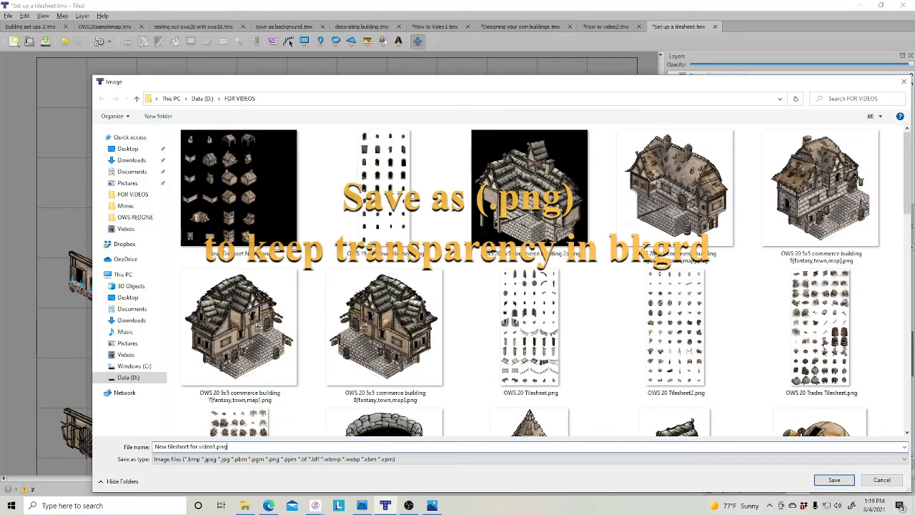
left_click(834, 480)
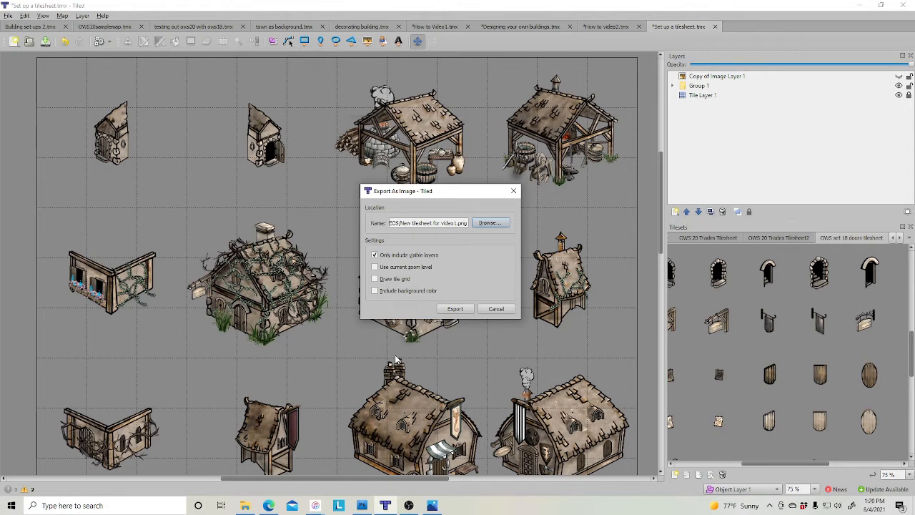
left_click(455, 310)
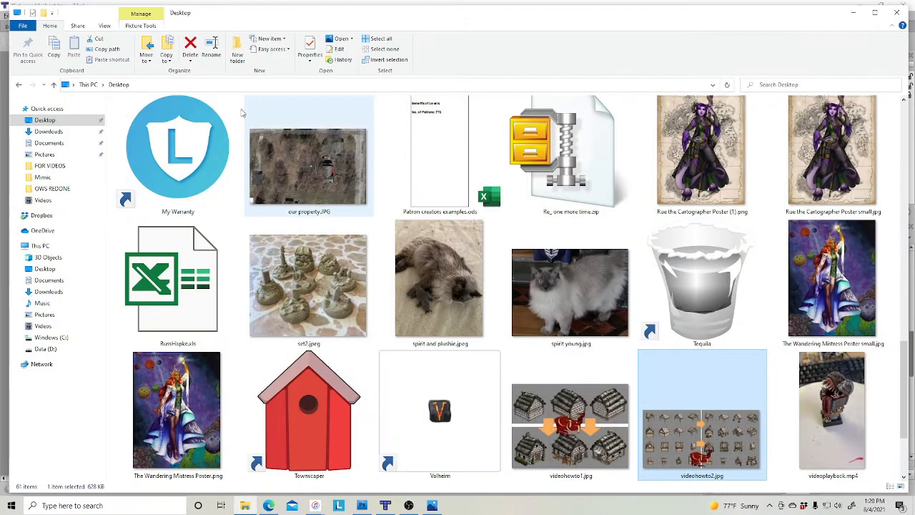
Open New tilesheet for video1.png from the FOR VIDEOS folder in File Explorer to check the export, and return to Tiled.
left_click(44, 165)
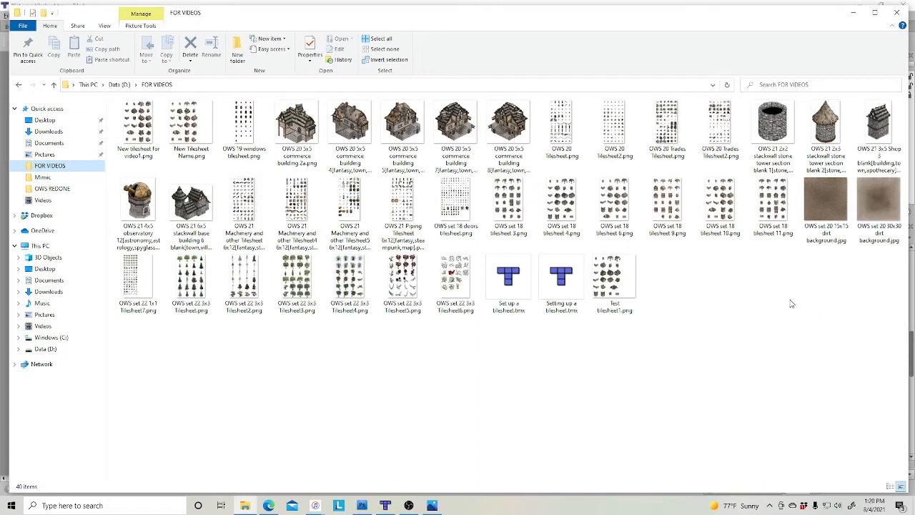
double_click(136, 126)
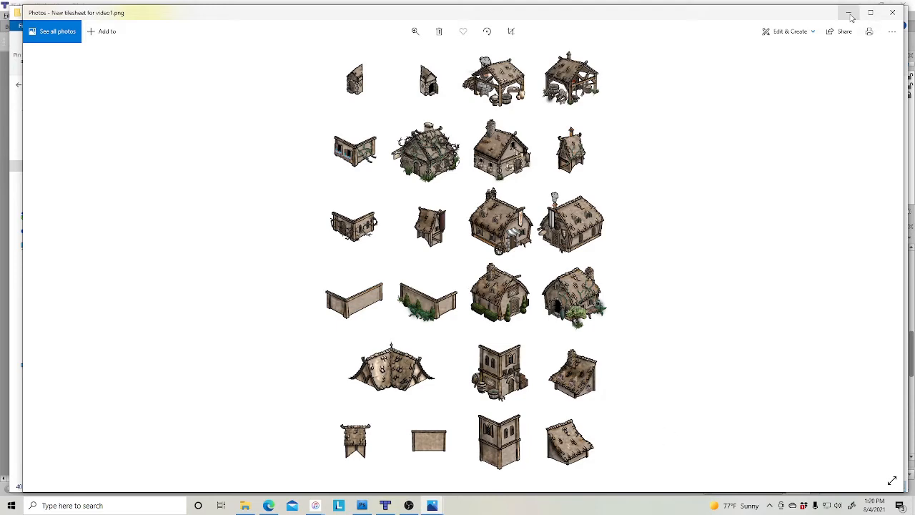
left_click(892, 12)
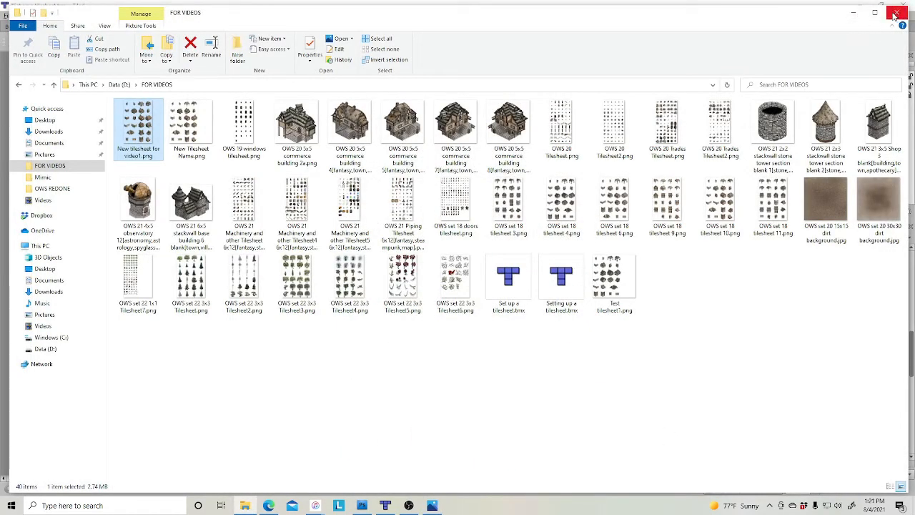
left_click(853, 12)
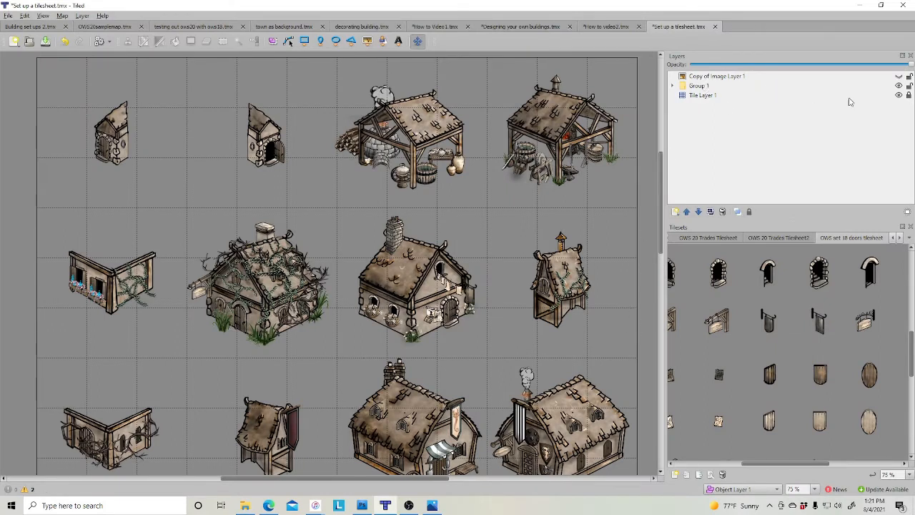
Show Copy of Image Layer 1 and hide Group 1 so only the blank buildings are displayed.
left_click(898, 76)
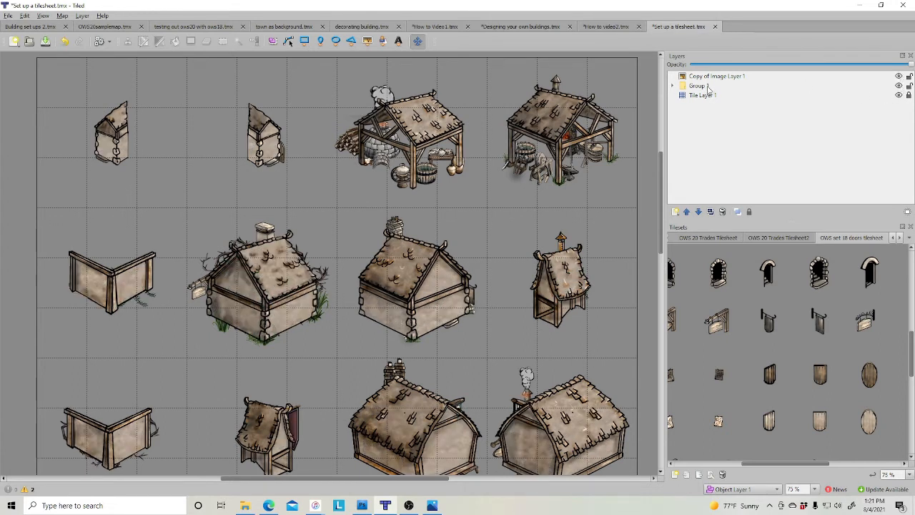
left_click(900, 85)
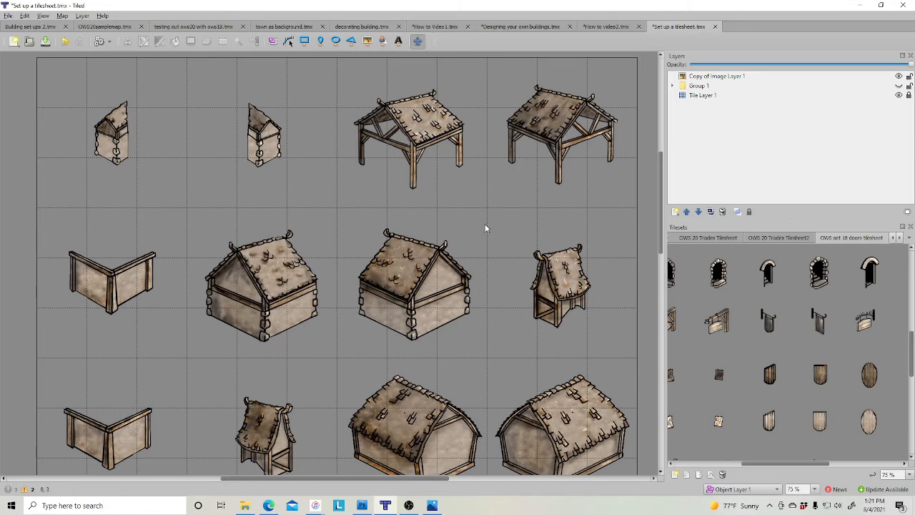
scroll(493, 229, "down", 3)
scroll(493, 228, "down", 3)
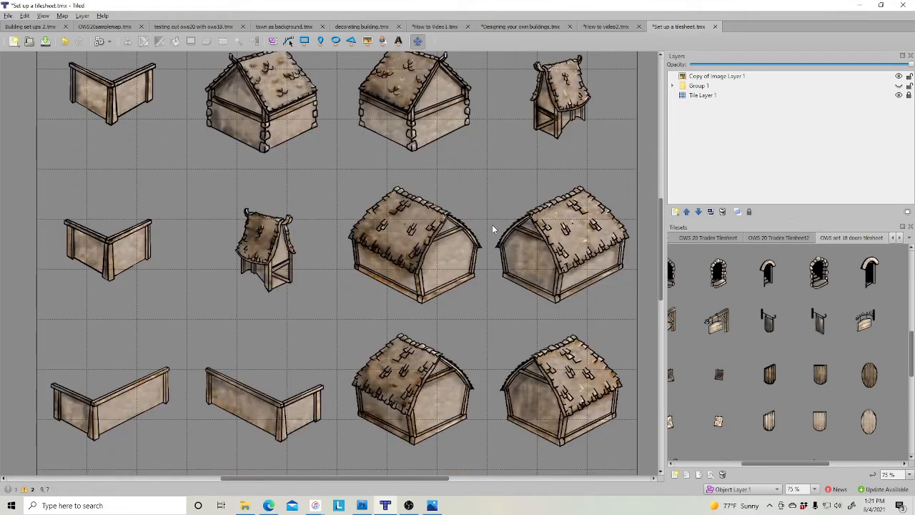